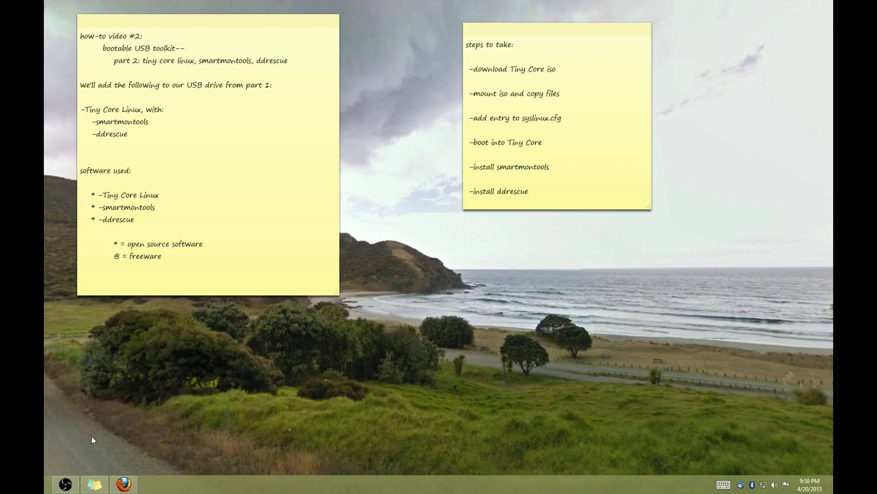
Step: Hide the sticky notes and open the bookmarked Tiny Core Linux website in Firefox
click(94, 484)
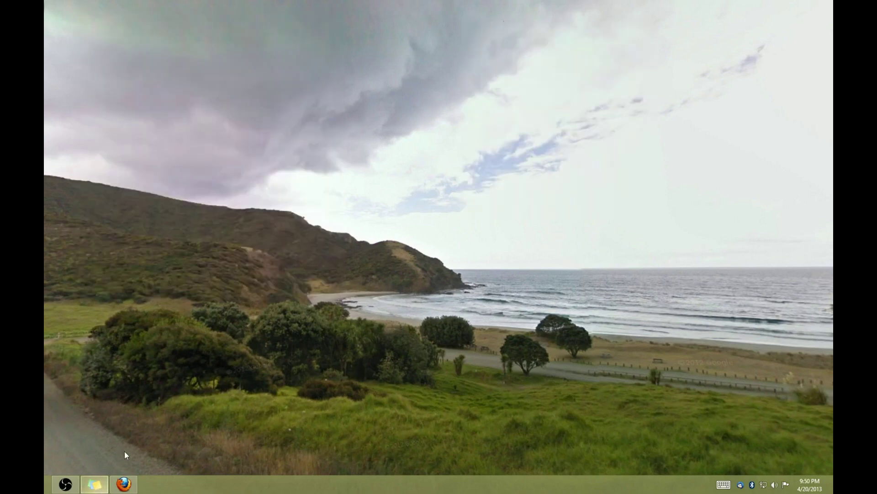
click(123, 484)
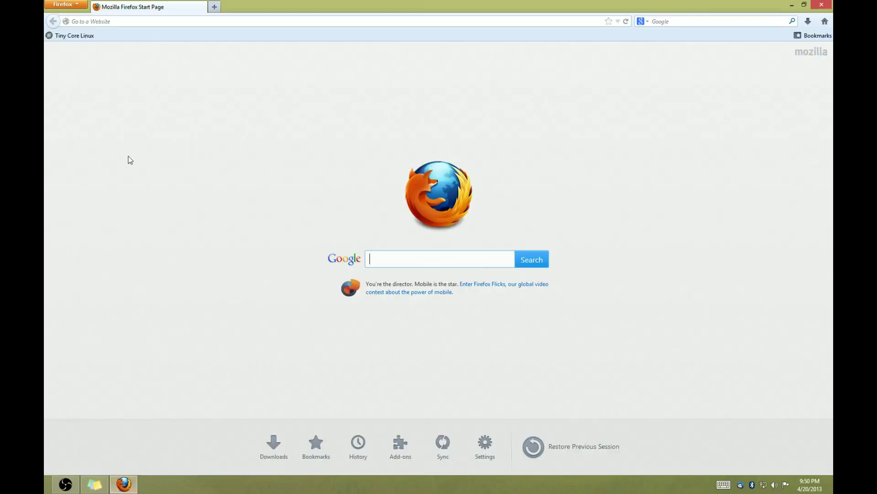
click(74, 36)
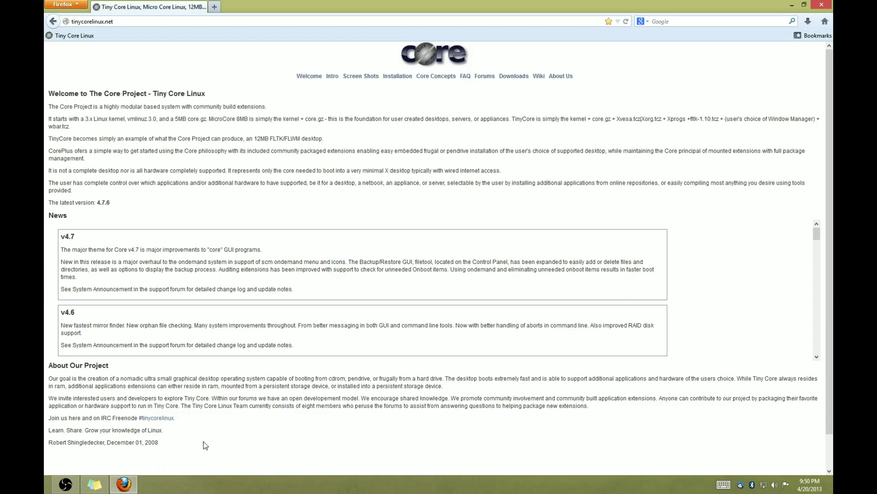
Step: Download CorePlus-current.iso from the Tiny Core downloads page, check the transfer's progress and minimize the browser
click(507, 75)
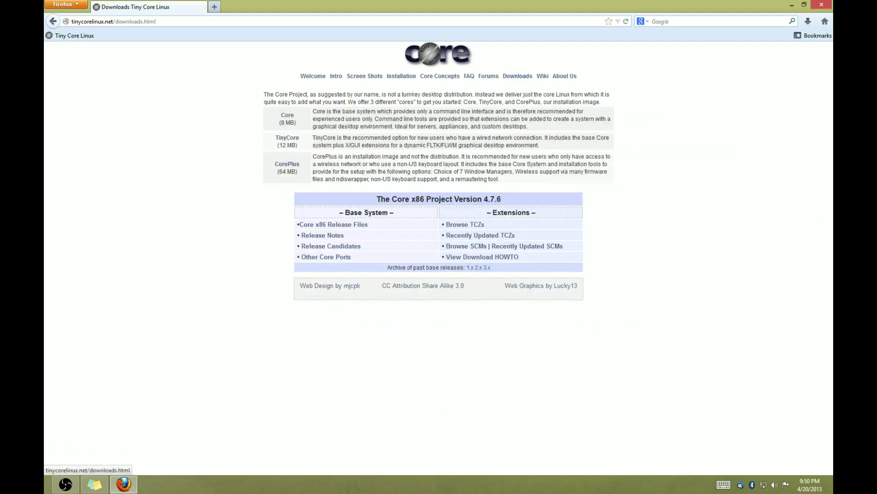
click(286, 166)
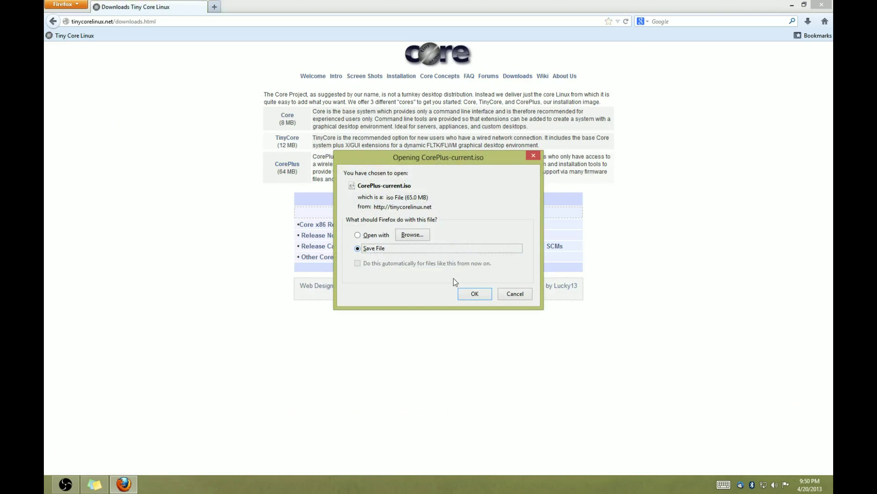
click(473, 293)
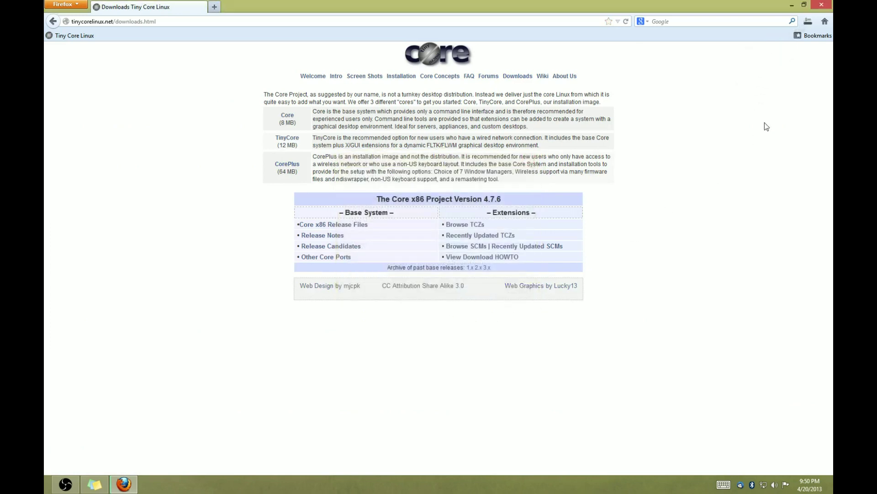
click(807, 22)
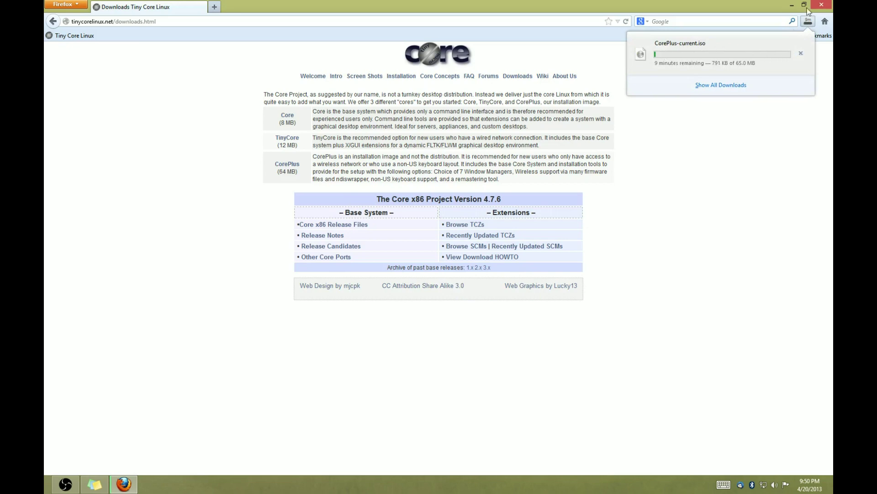
click(791, 7)
click(790, 7)
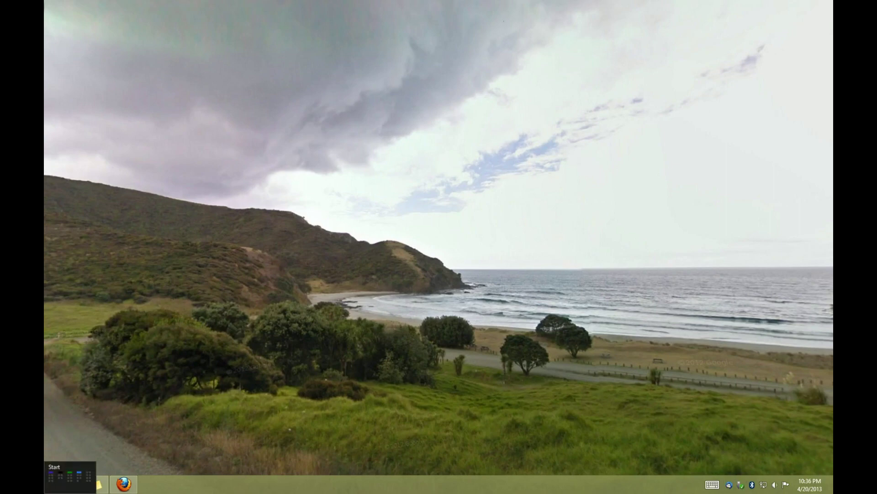
Step: Open the screencast\downloads folder on the live network drive (Z:) in File Explorer
right_click(45, 491)
click(69, 452)
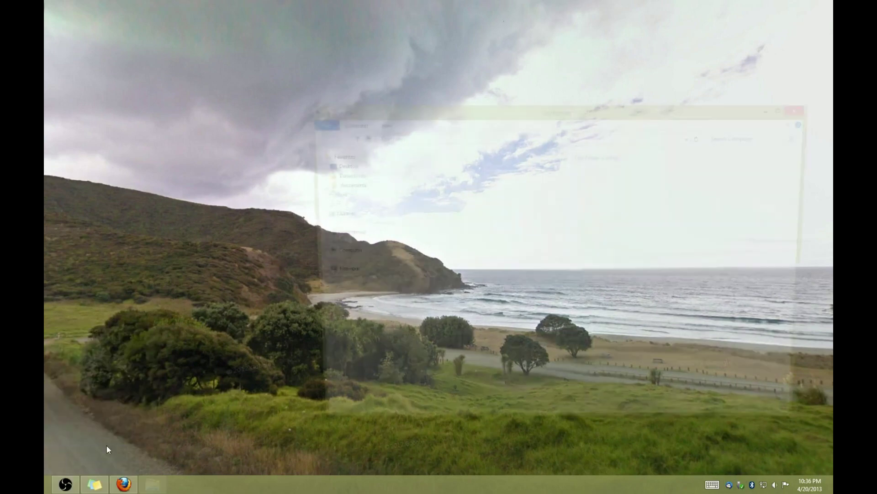
drag(452, 109, 359, 33)
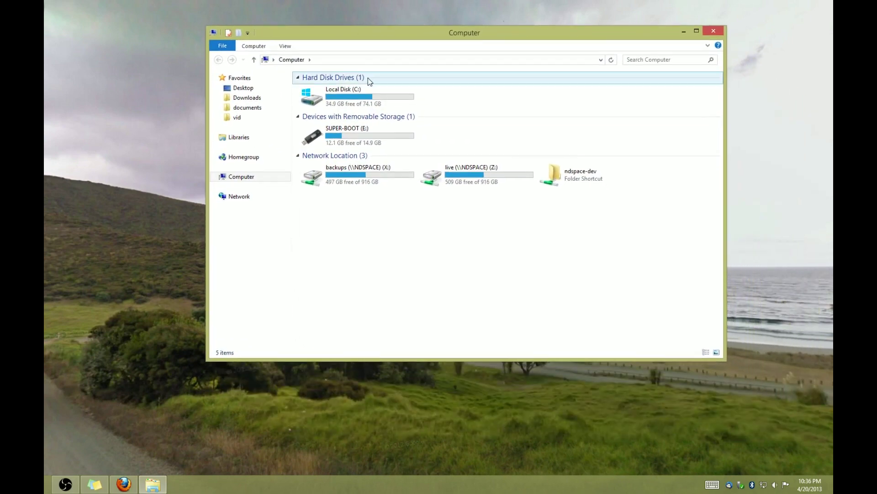
double_click(483, 180)
click(341, 259)
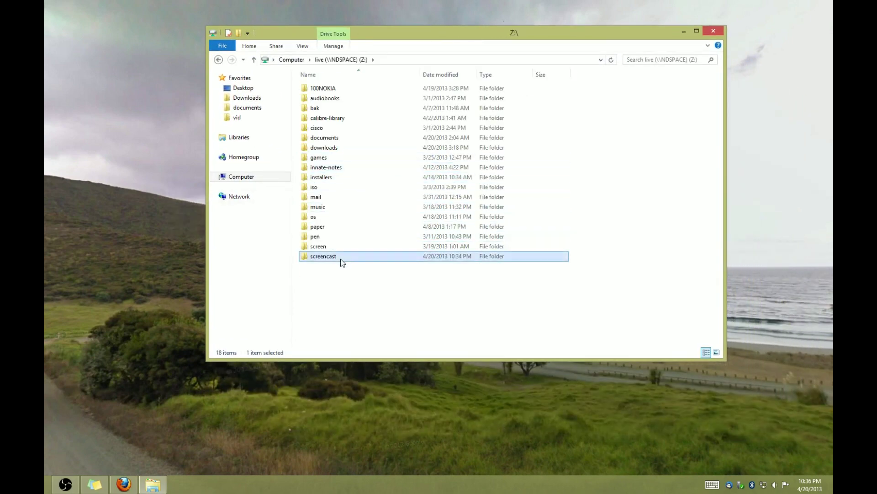
double_click(341, 259)
double_click(323, 91)
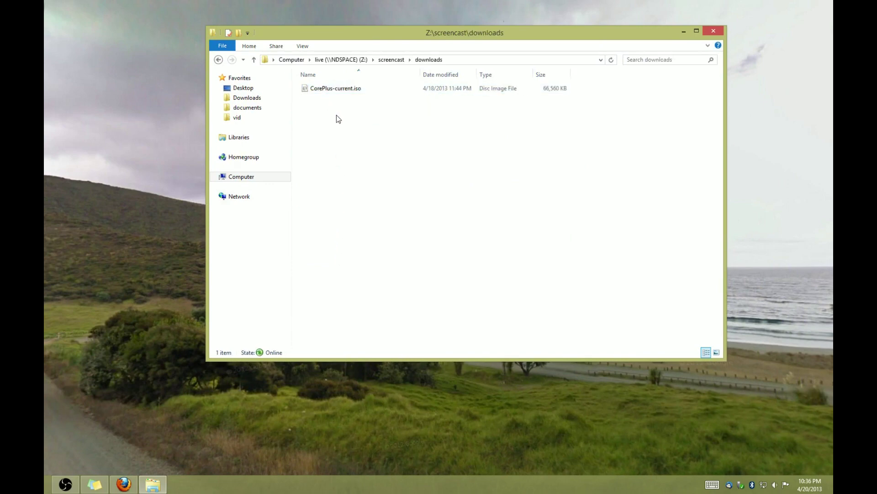
Step: Mount the CorePlus-current.iso disc image
click(324, 91)
right_click(329, 90)
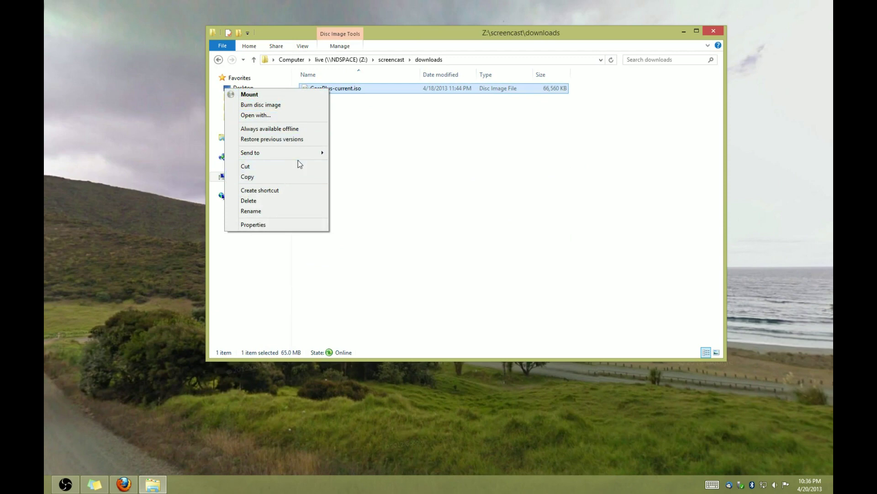
click(271, 95)
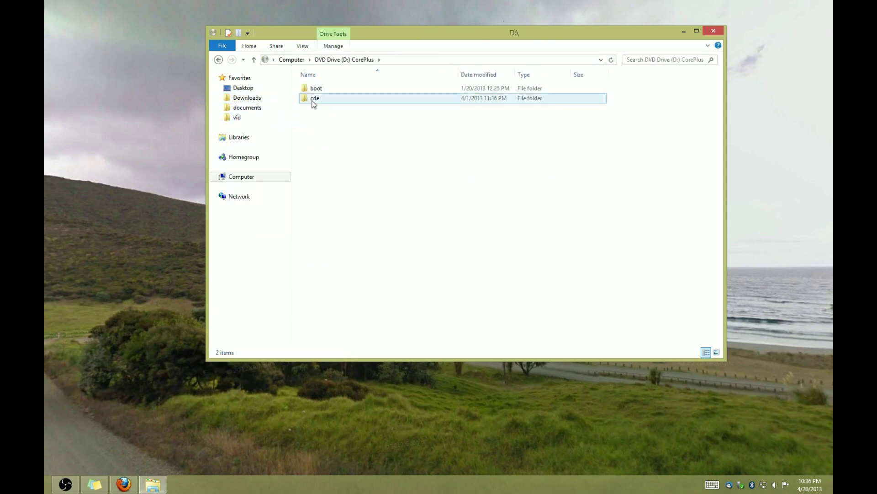
Step: Open the SUPER-BOOT (E:) drive in a second window and copy the cde folder from the CorePlus disc to its root
right_click(238, 179)
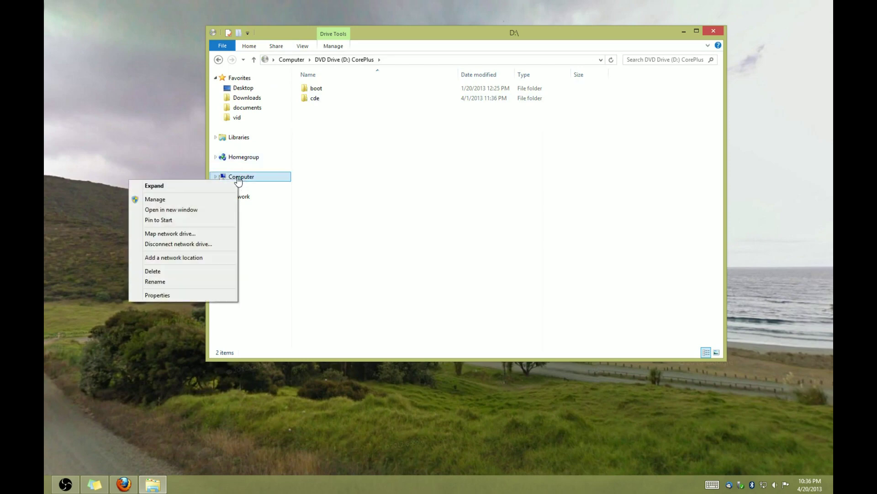
click(219, 208)
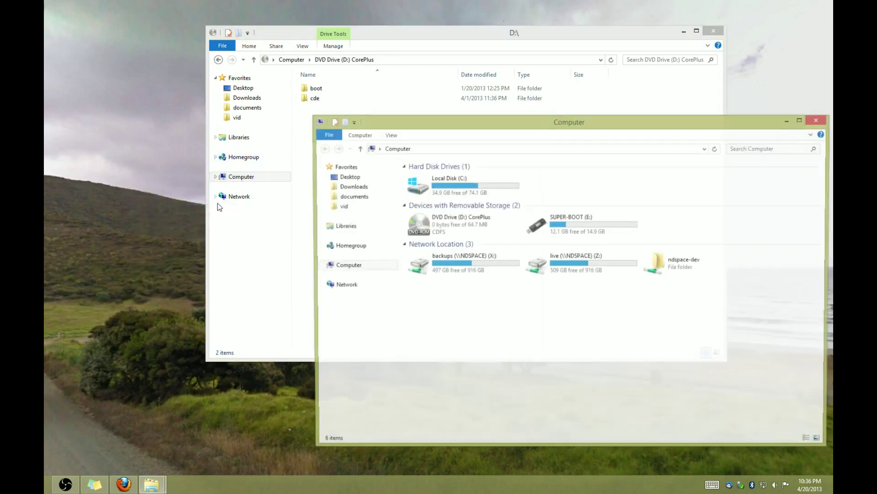
double_click(576, 222)
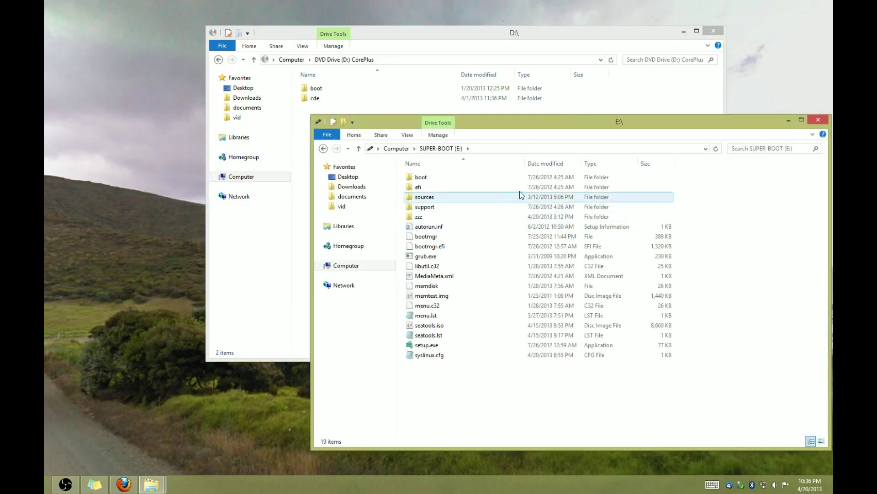
drag(327, 98, 513, 415)
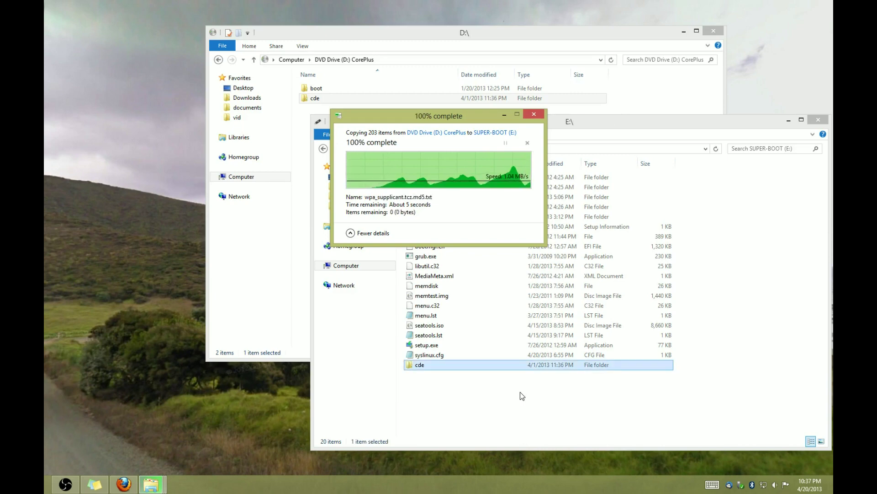
Step: Rename the copied cde folder on the SUPER-BOOT drive to tce
click(424, 366)
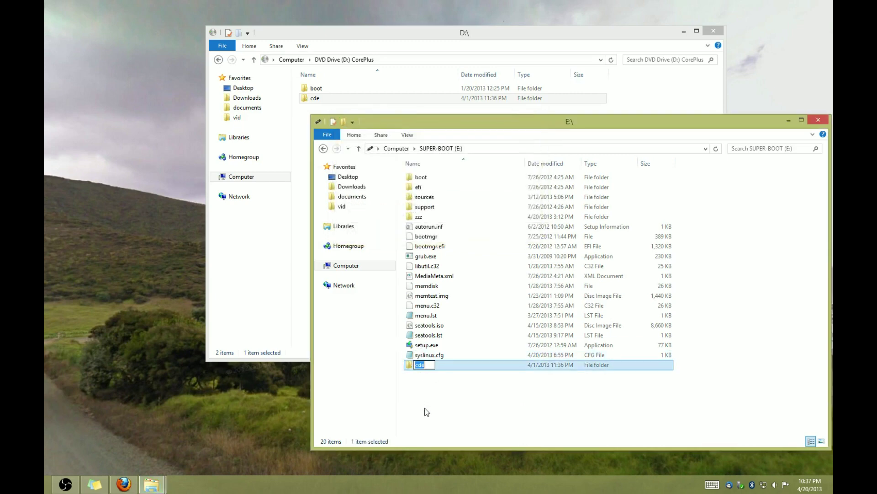
text(tce)
key(Return)
Step: Copy the CorePlus disc's boot folder into the tce folder on SUPER-BOOT and open the copied folder
drag(303, 88, 443, 365)
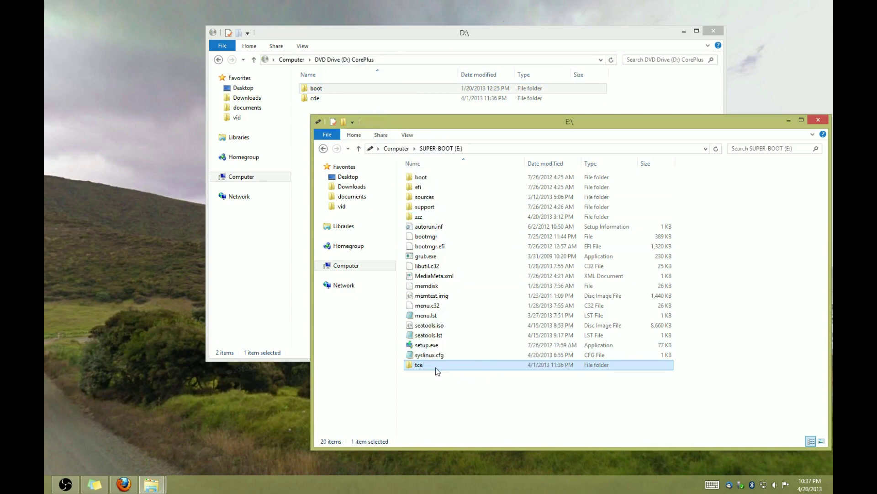
double_click(436, 366)
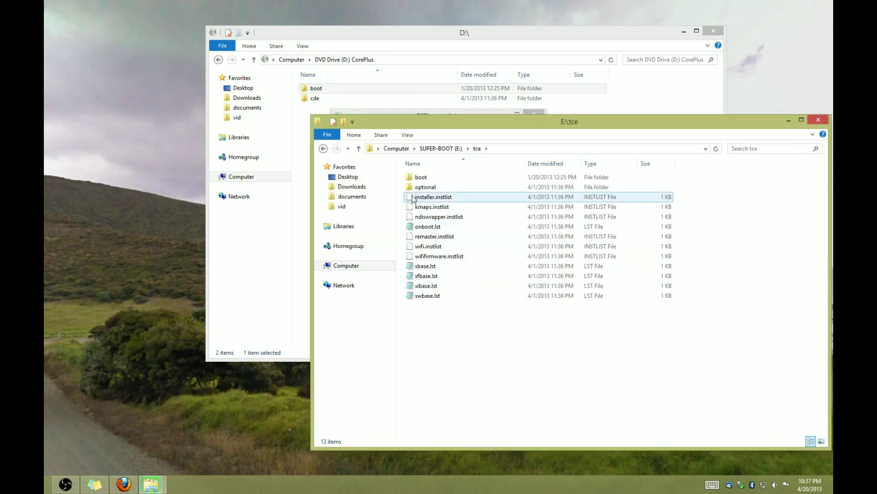
double_click(421, 177)
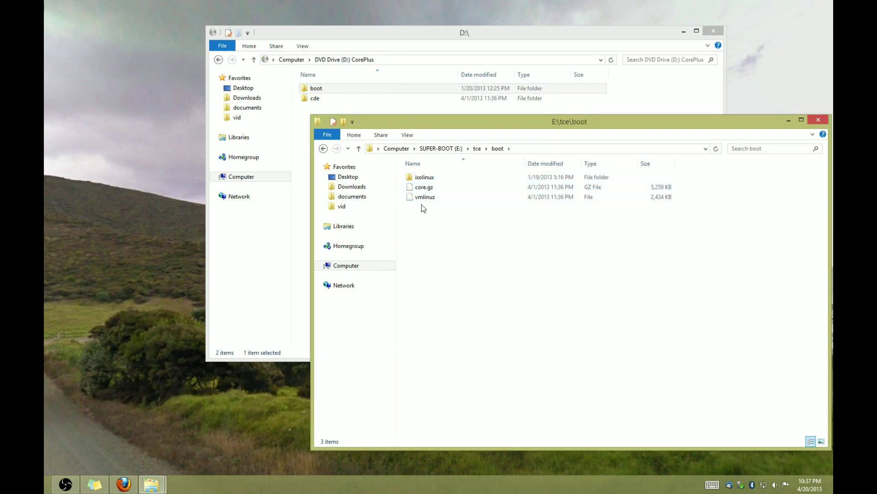
Step: Permanently delete the isolinux folder from tce\boot and return to the root of the SUPER-BOOT drive
click(418, 179)
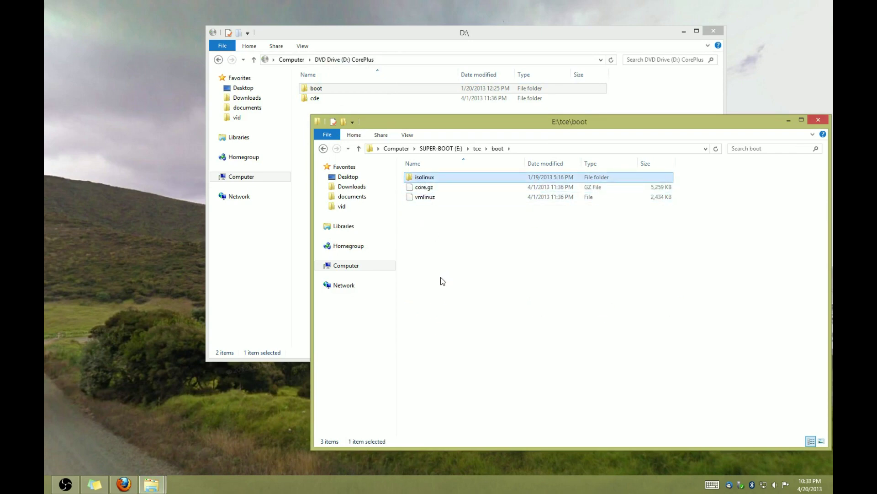
key(shift+Delete)
key(Return)
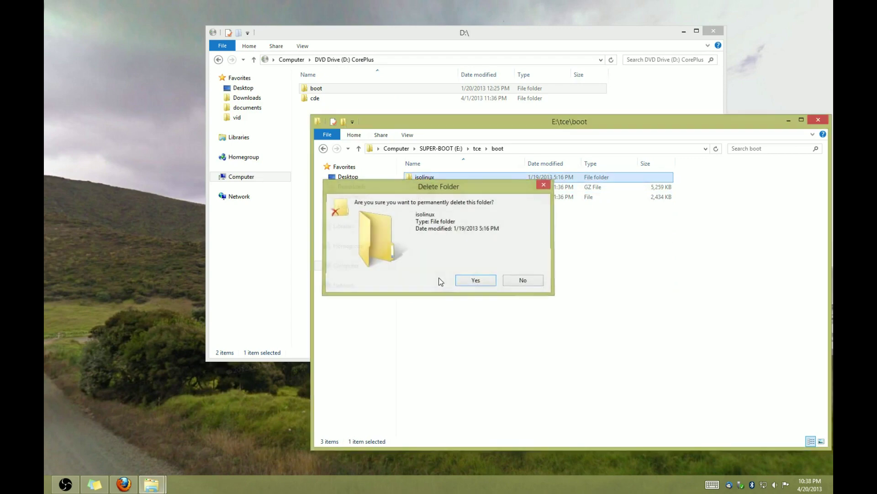
click(477, 149)
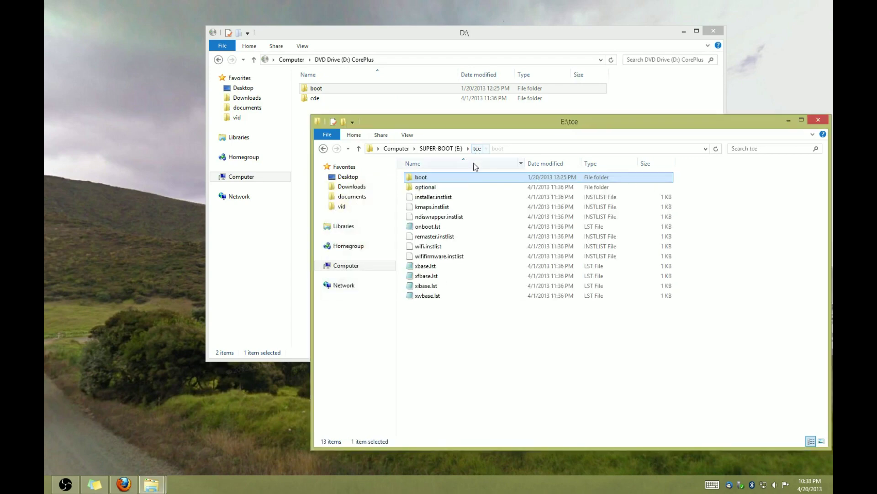
click(432, 149)
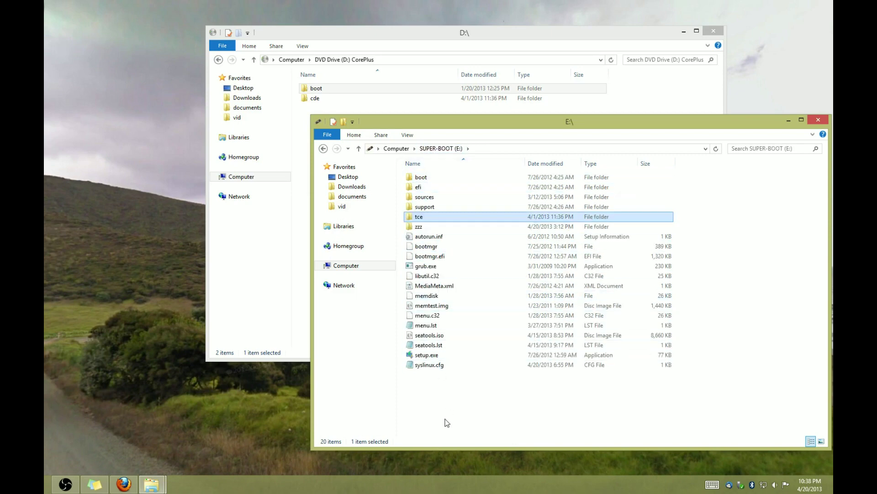
Step: Eject the mounted CorePlus disc (D:) from the Computer view
click(370, 106)
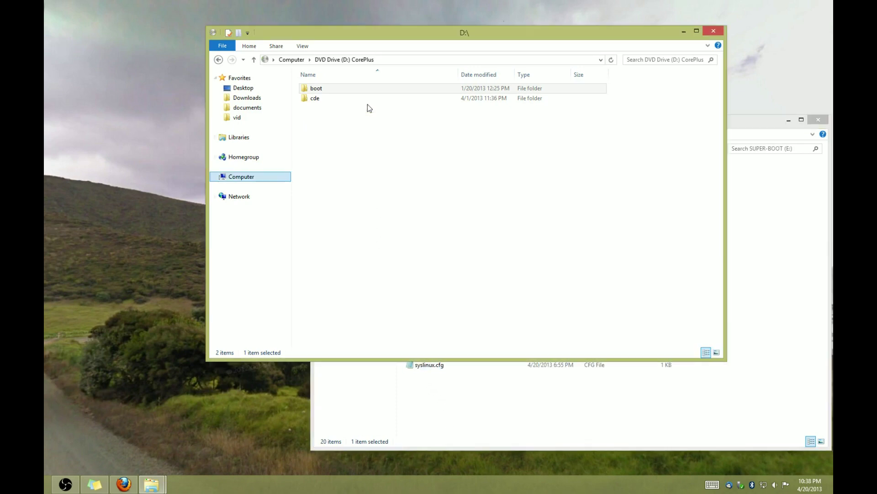
click(249, 181)
right_click(338, 136)
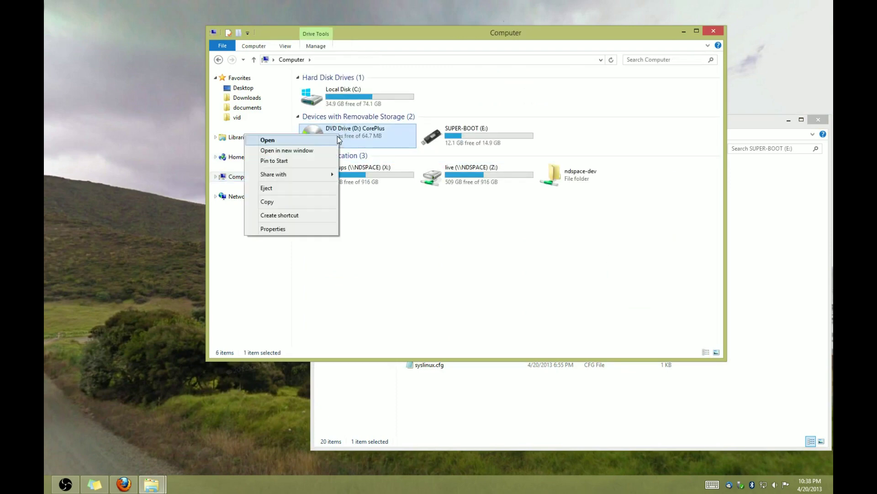
click(308, 188)
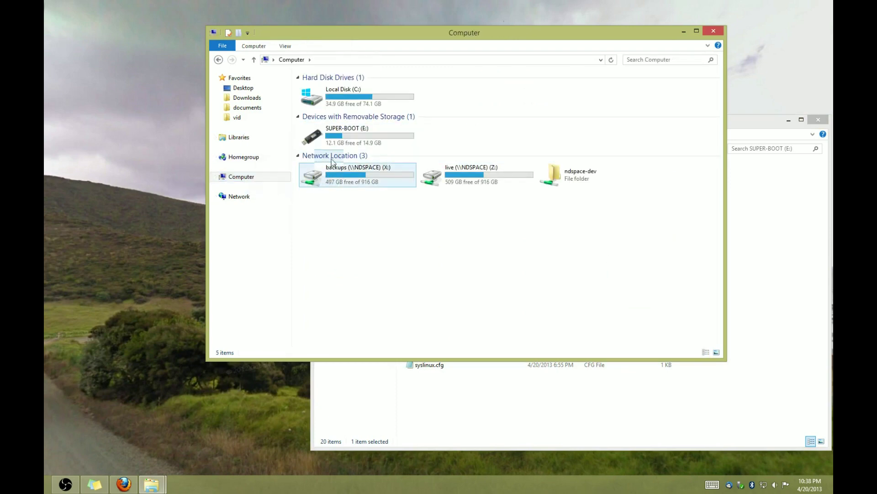
Step: Review the core boot entry in syslinux.cfg in Z:\screencast, and copy that file to SUPER-BOOT, replacing the existing one
double_click(479, 181)
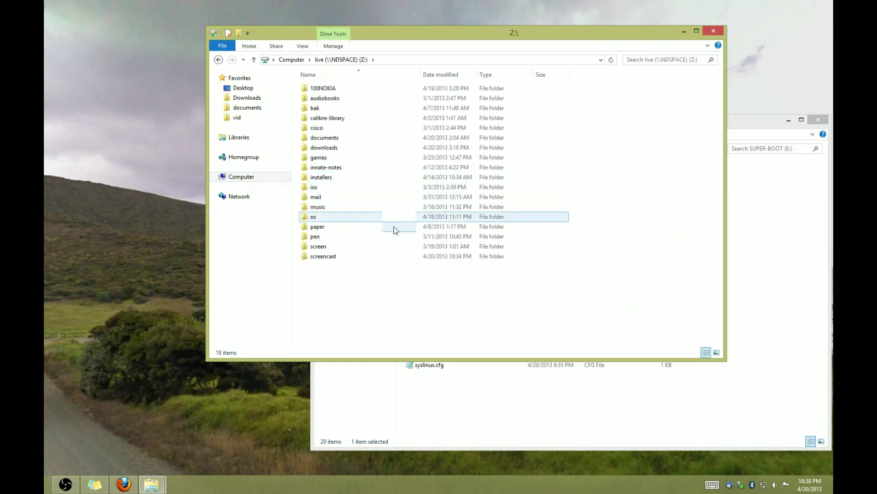
double_click(359, 257)
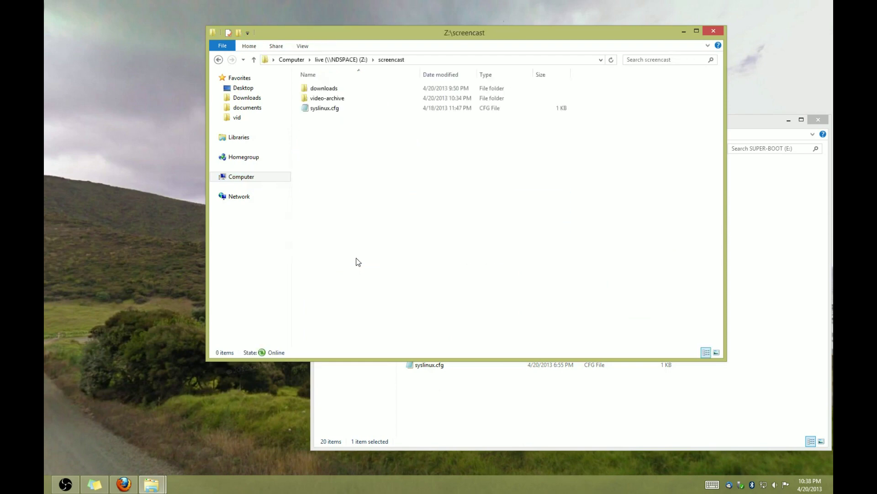
double_click(325, 108)
drag(468, 312, 273, 285)
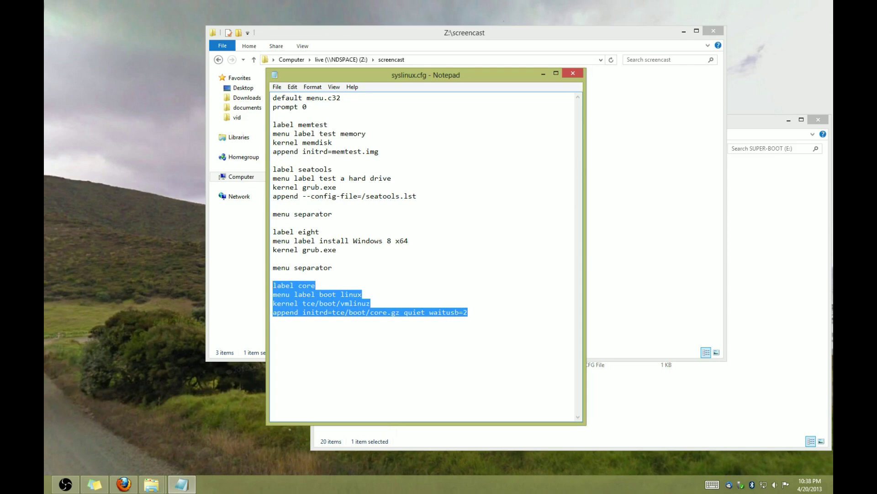
click(574, 76)
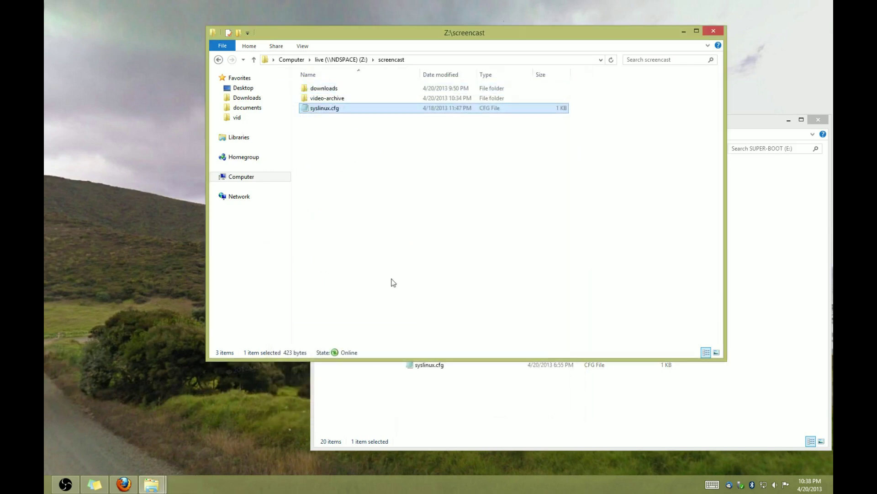
drag(317, 112, 456, 425)
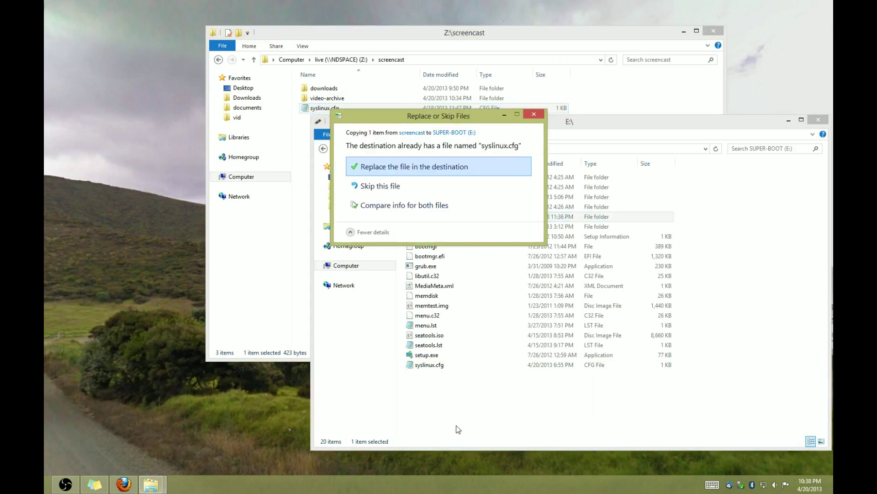
click(379, 168)
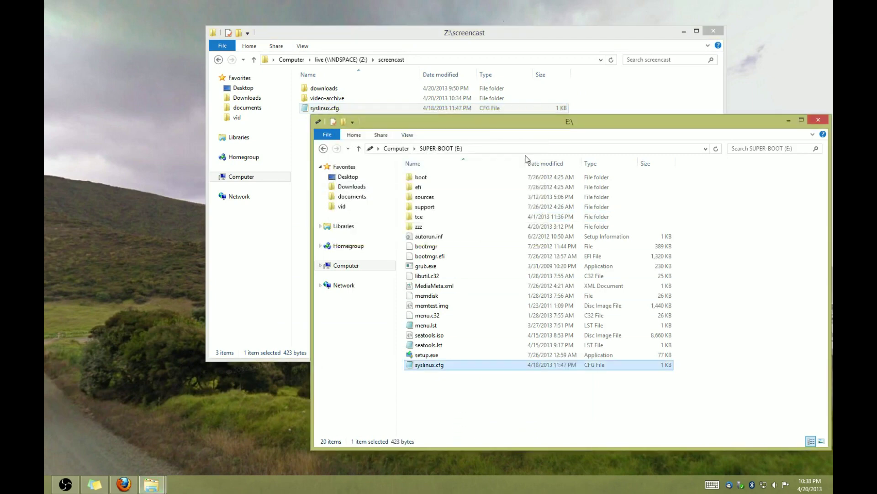
Step: Close both open folder windows and safely eject the Cruzer Micro USB drive holding SUPER-BOOT
drag(640, 120, 549, 98)
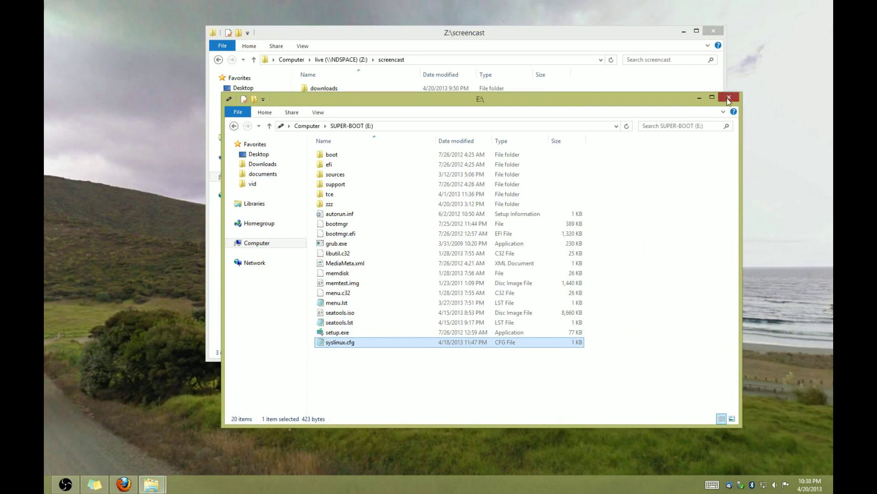
click(728, 98)
click(713, 30)
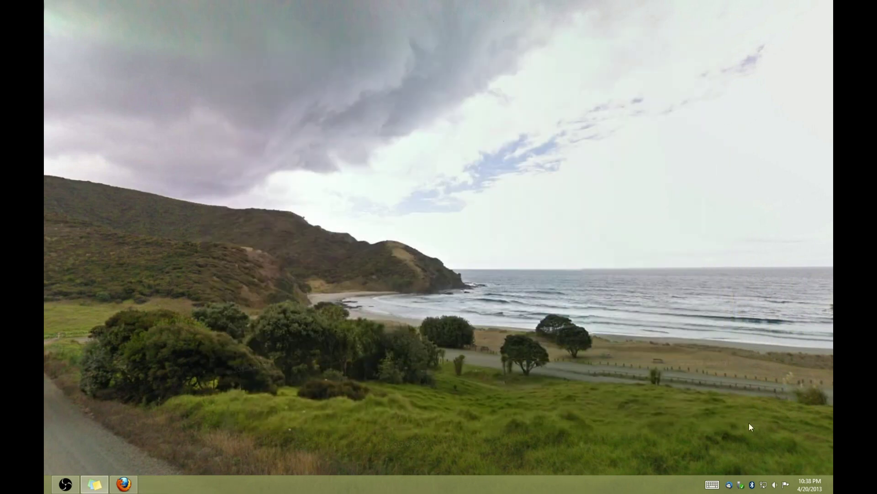
click(741, 483)
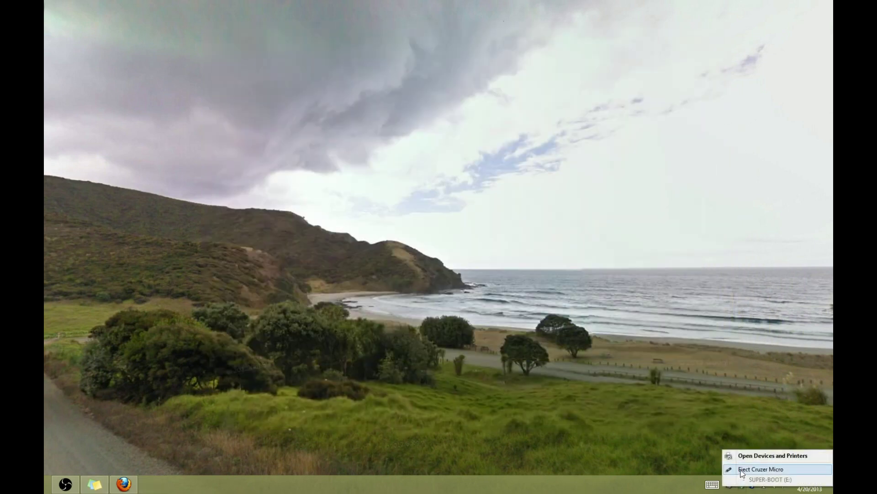
click(744, 473)
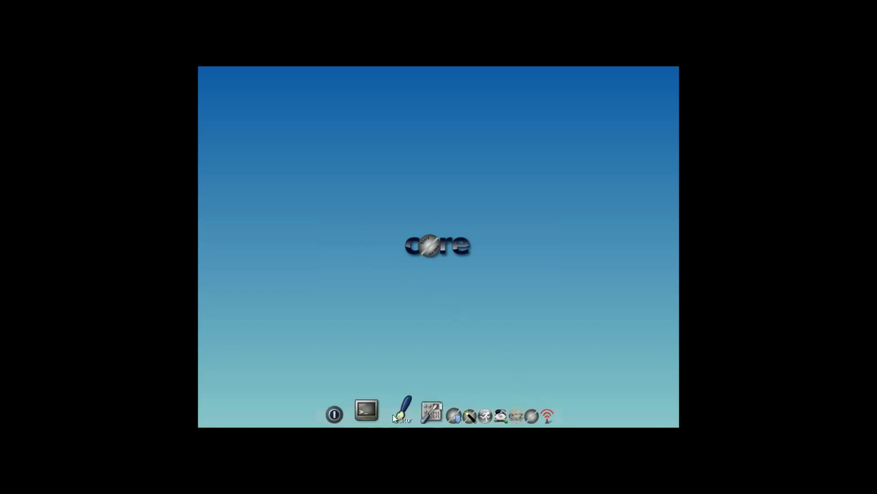
Step: Connect the booted Core system to the ROME Wi-Fi network, selection 3, and close the Wi-Fi terminal
click(519, 409)
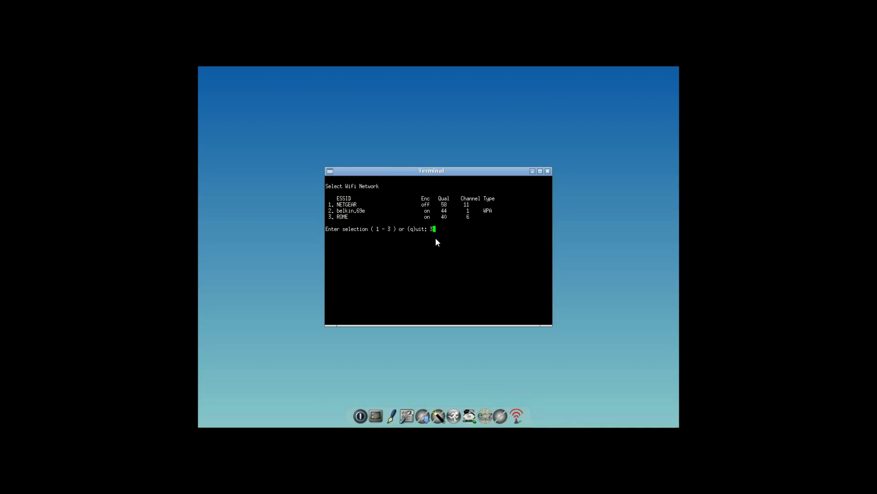
key(Return)
click(547, 171)
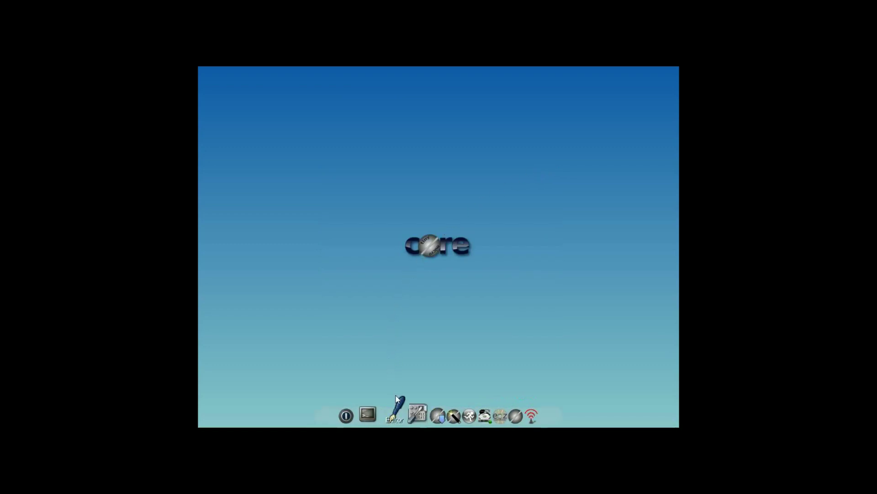
click(424, 412)
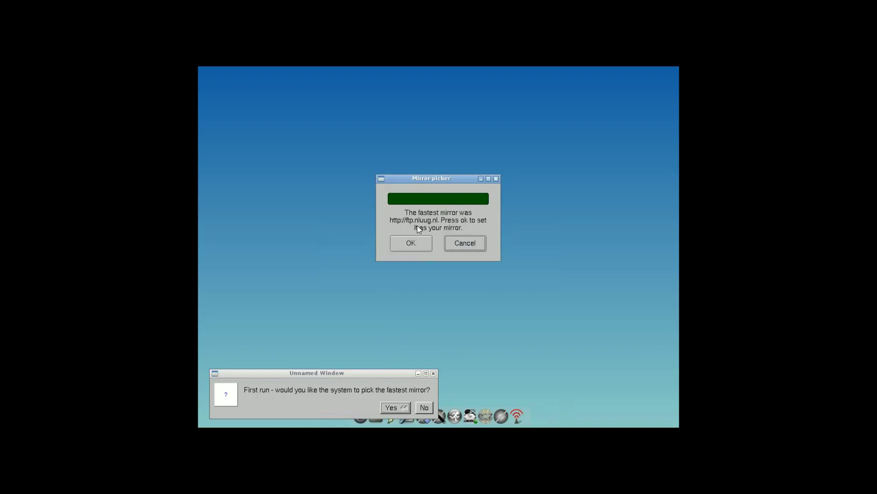
click(409, 247)
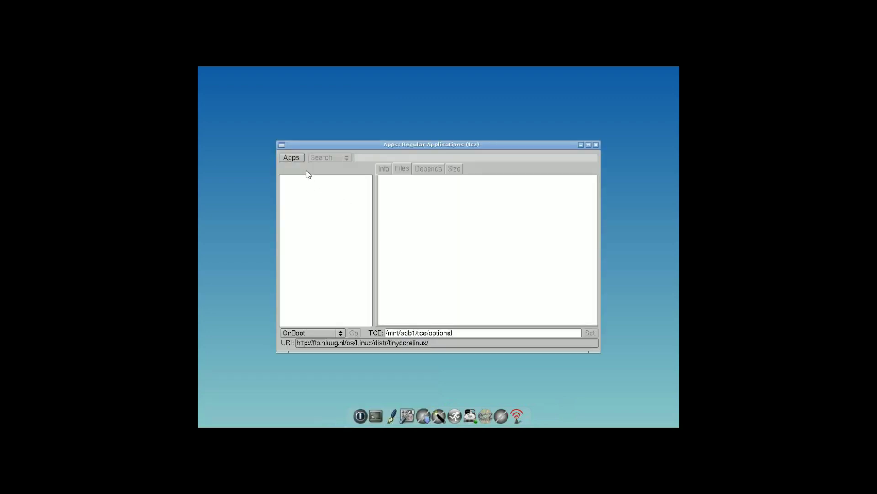
click(295, 158)
mouse_move(302, 168)
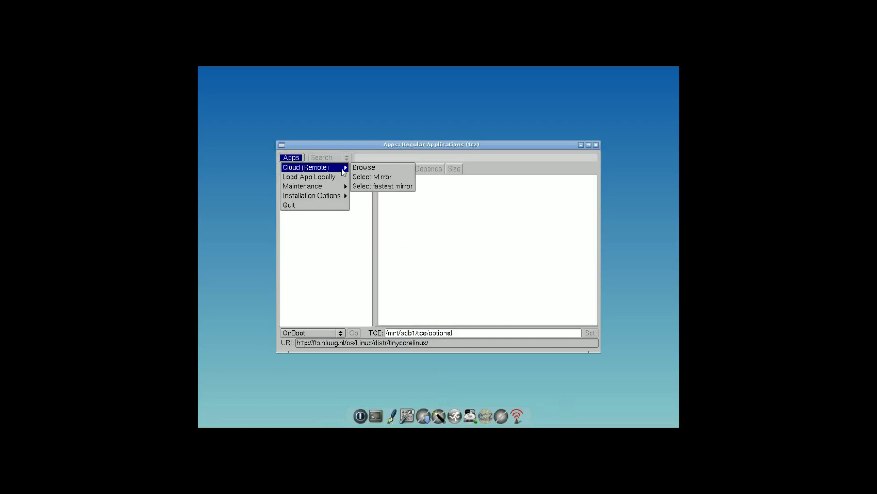
click(359, 169)
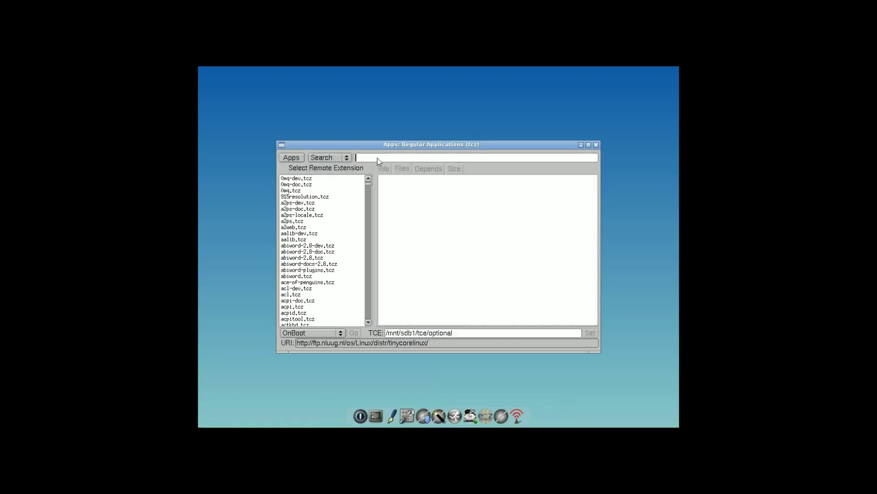
Step: Search the remote extensions for ddrescue and install ddrescue.tcz with the OnBoot option
text(ddrescue)
key(Return)
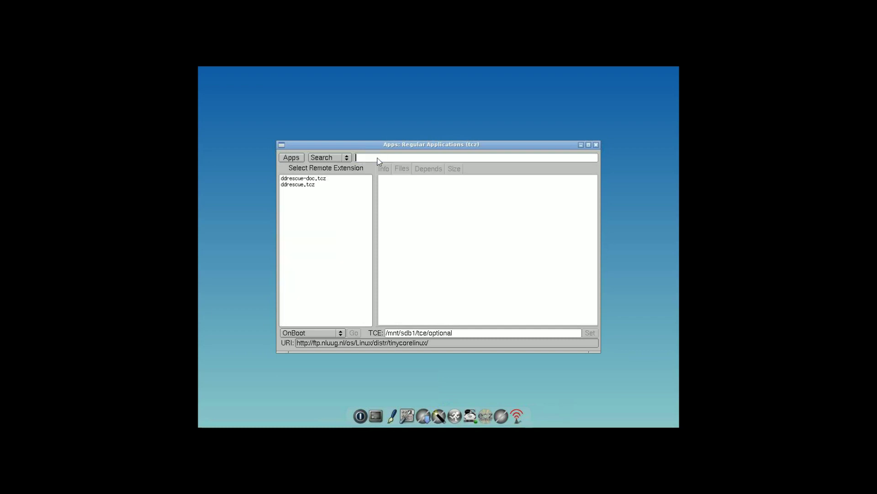
click(303, 186)
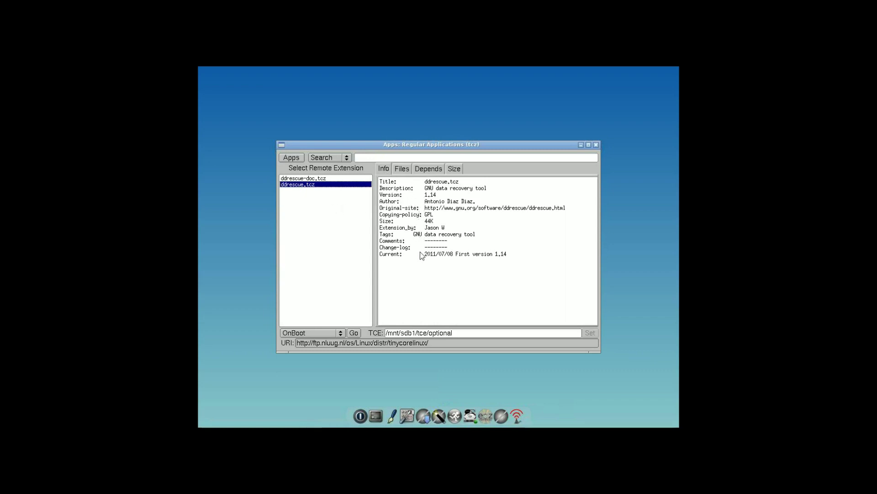
click(330, 332)
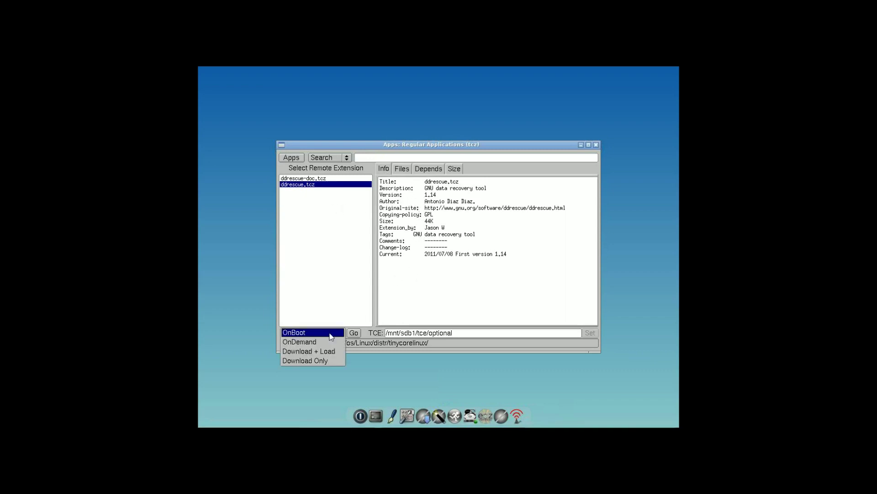
click(319, 335)
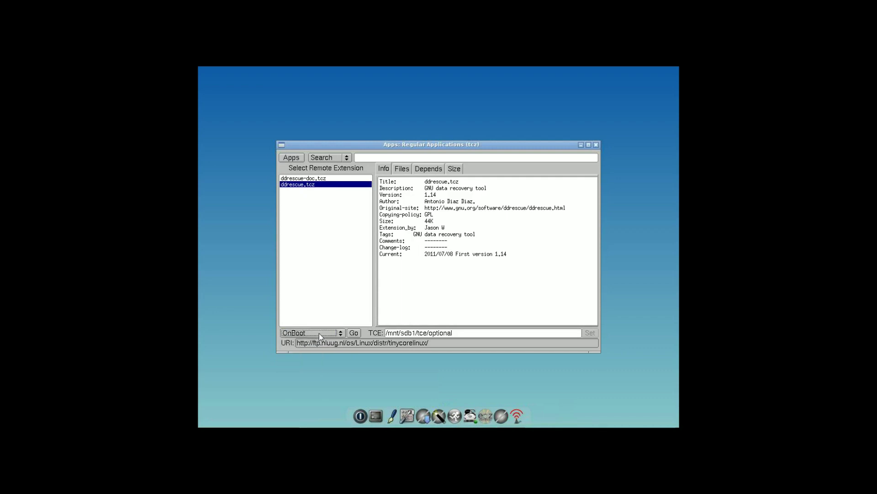
click(354, 332)
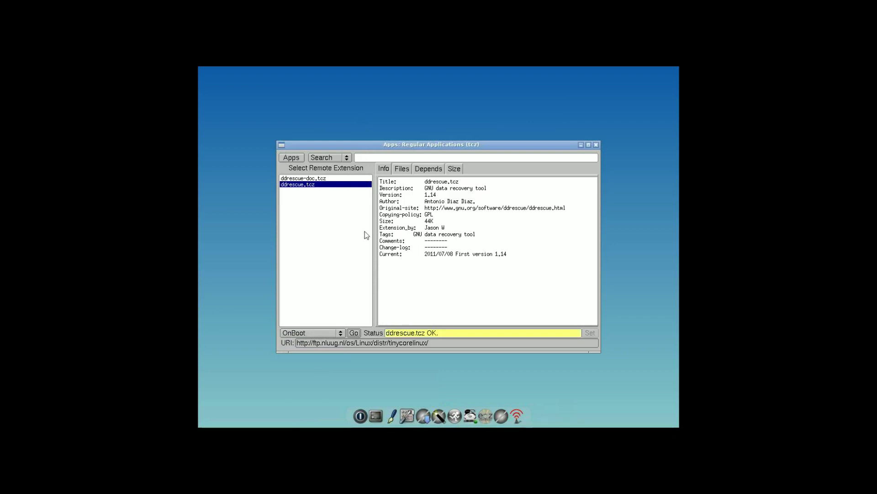
Step: Search for smartmontools, install smartmontools.tcz with the OnBoot option, and close the Apps window
click(371, 157)
text(smartmontools)
key(Return)
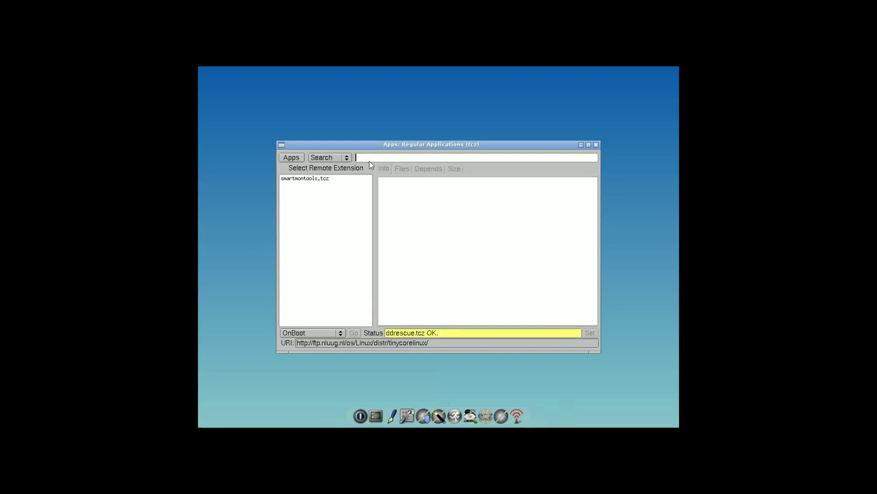
click(305, 182)
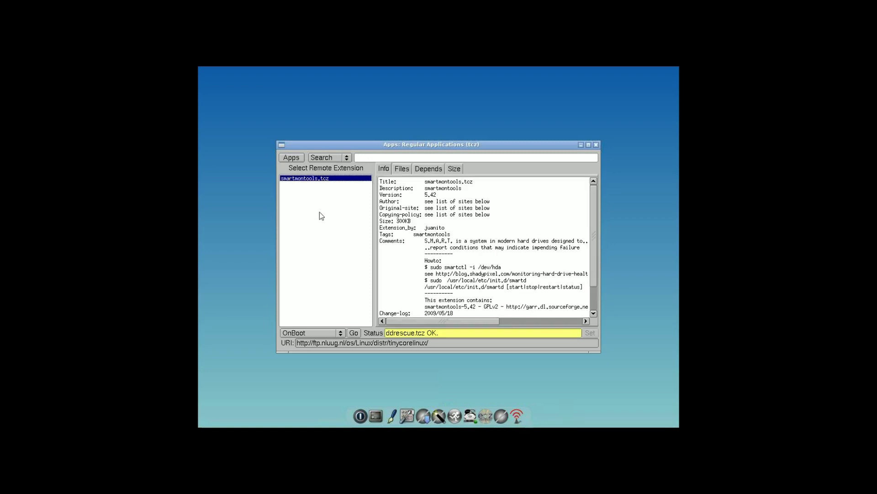
scroll(588, 222, down, 2)
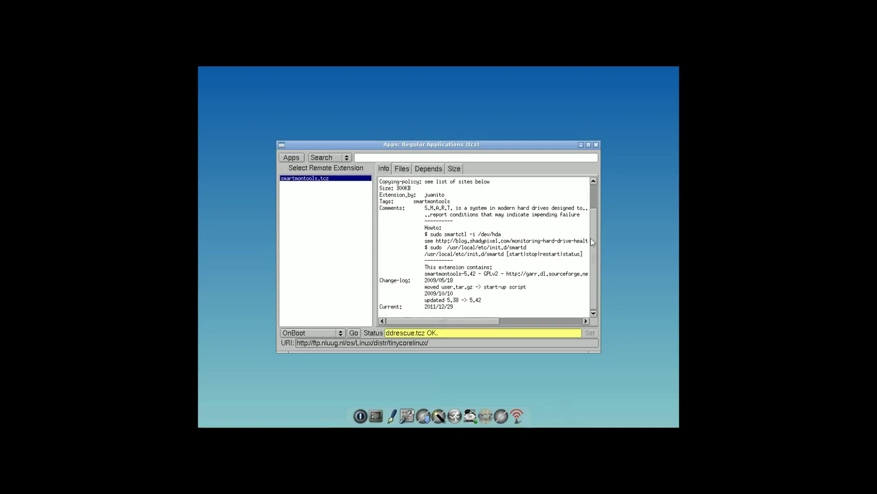
click(331, 331)
click(341, 333)
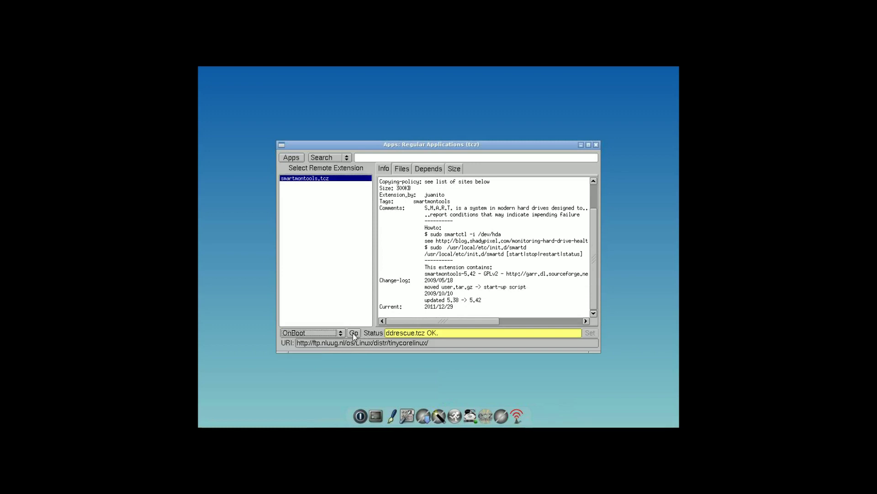
click(352, 333)
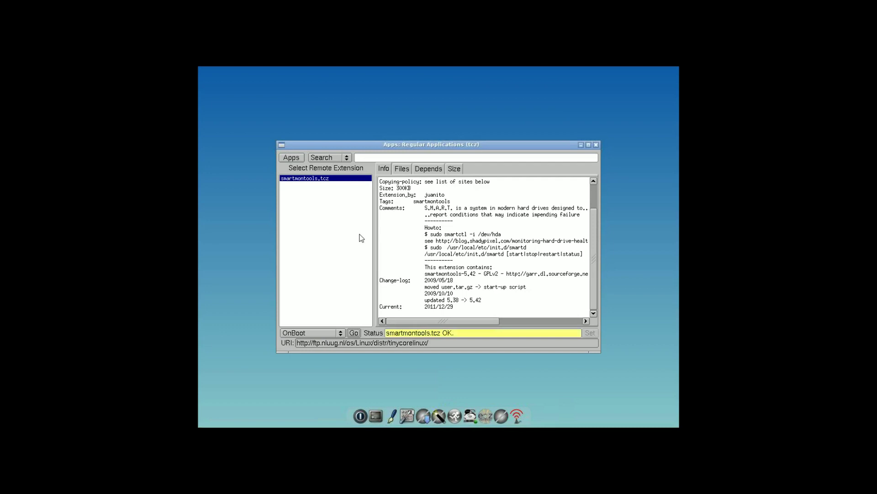
click(595, 145)
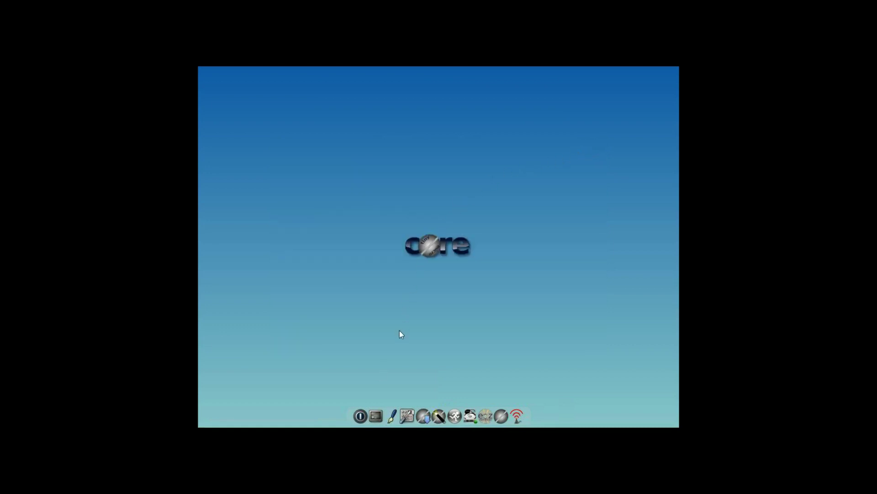
Step: Run "sudo smartctl -ad ata /dev/sda" in a maximized terminal to report the hard drive's SMART data
click(380, 408)
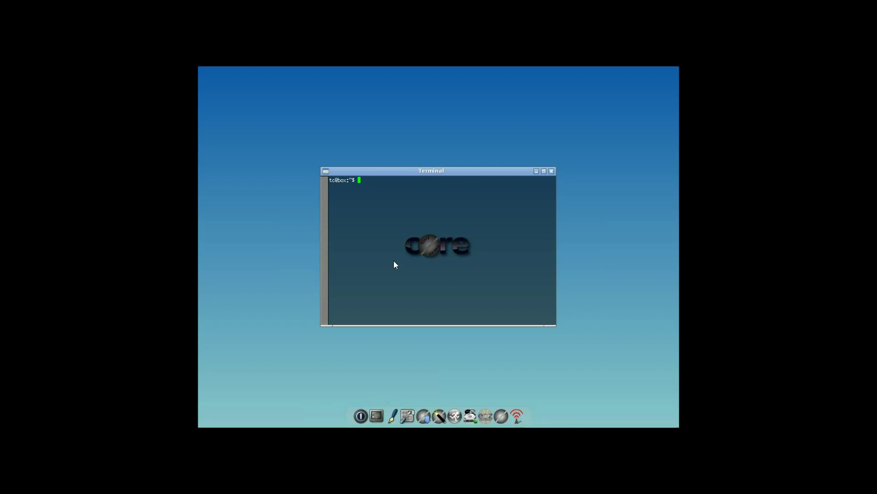
text(sudo smartctl -ad ata)
click(544, 171)
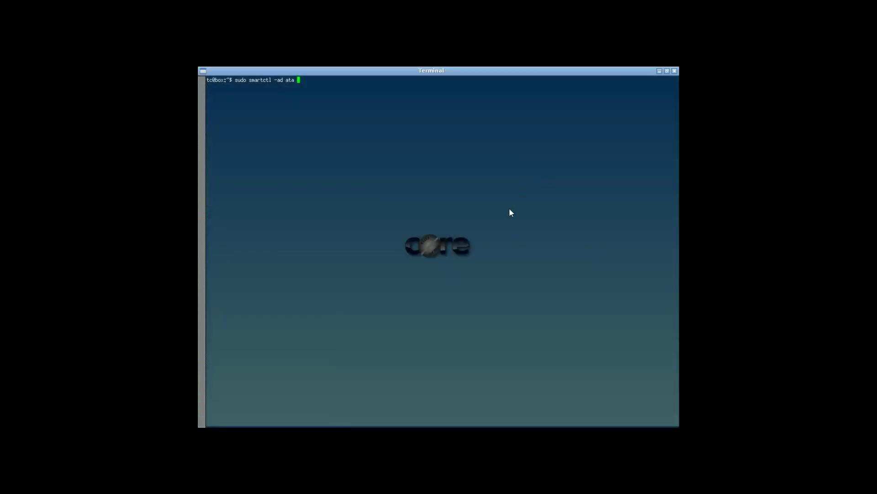
text(/dev/sda)
key(Return)
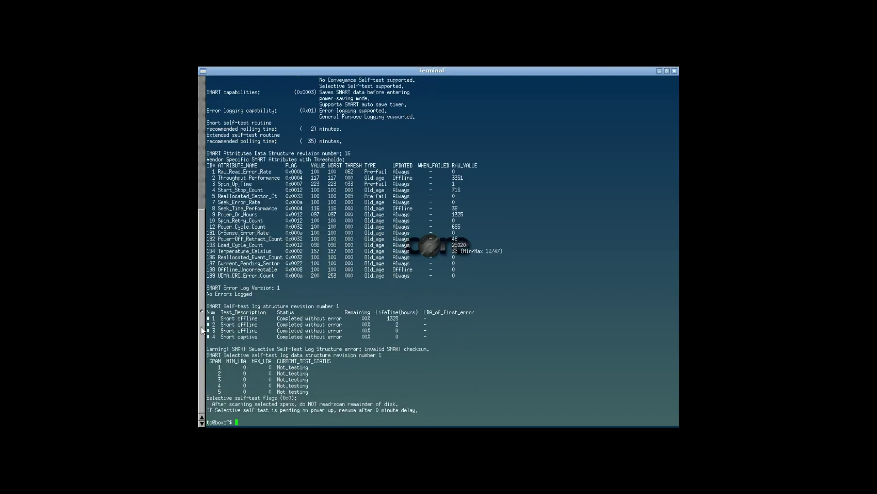
Step: Examine the SMART report for /dev/sda, including drive information, read and seek error rates, power-on hours, G-sense errors, uncorrectable sectors and CRC errors
drag(201, 311, 203, 154)
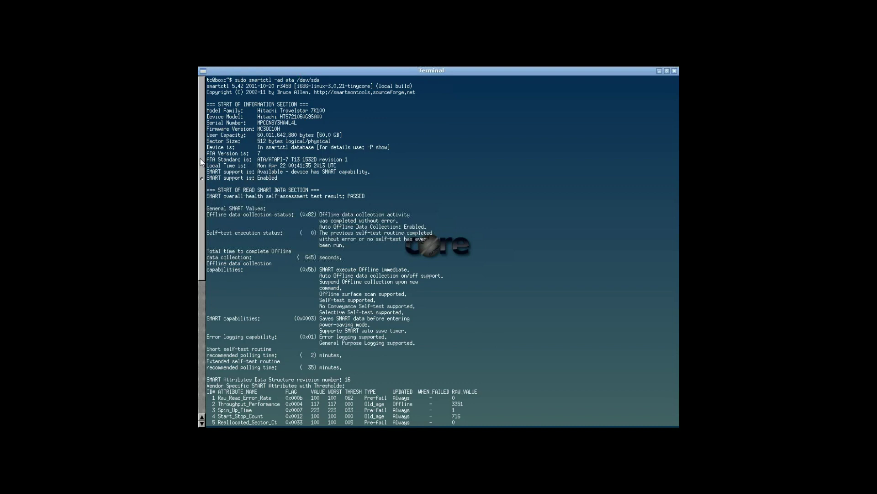
scroll(203, 181, down, 1)
drag(202, 180, 205, 281)
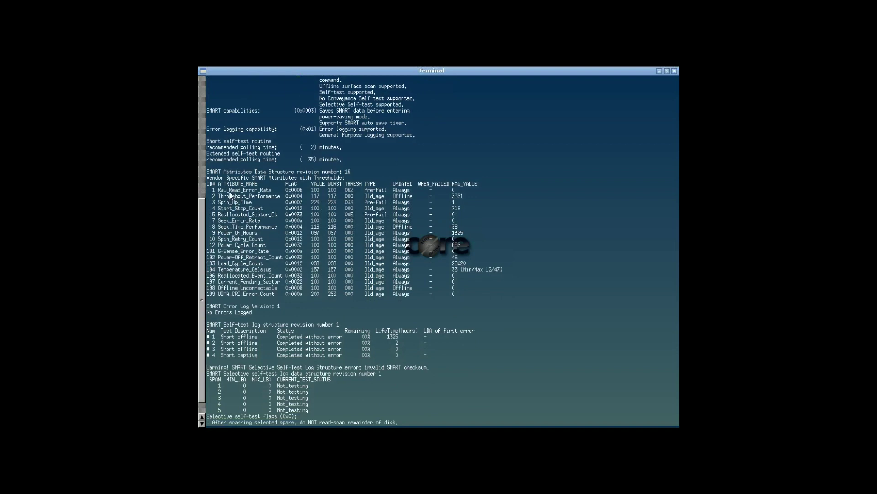
drag(230, 192, 471, 189)
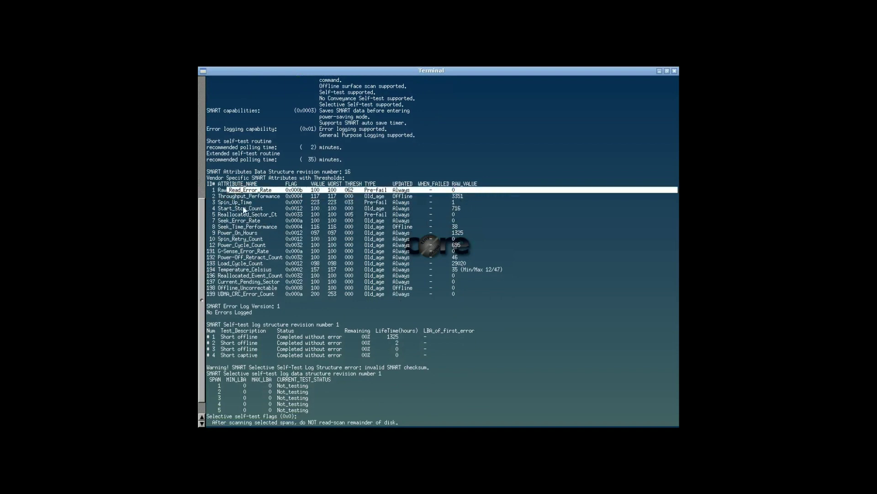
click(244, 210)
drag(229, 222, 475, 223)
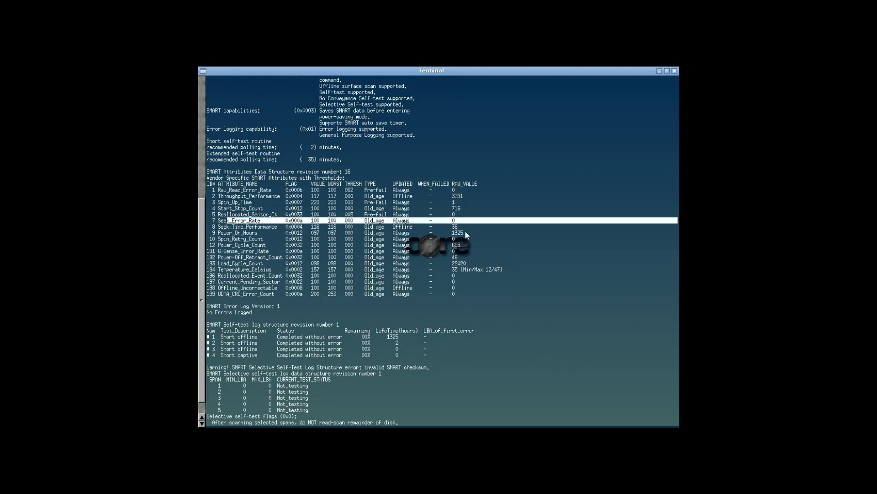
click(250, 236)
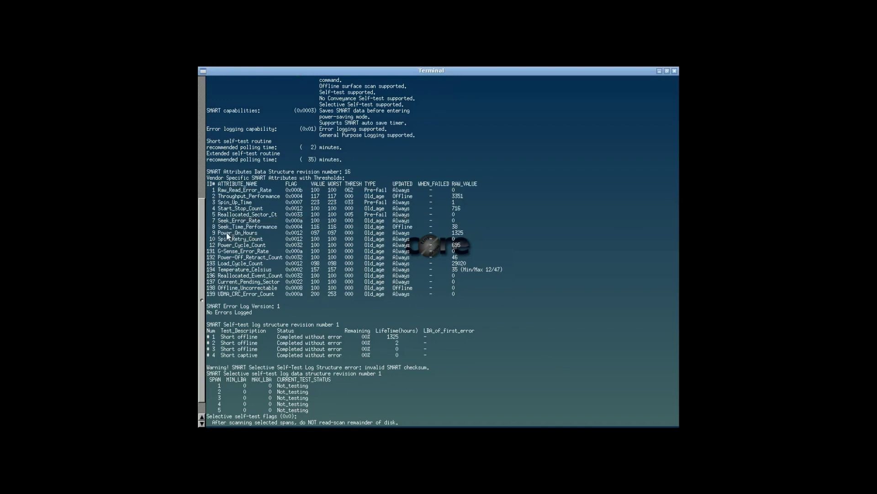
drag(244, 235, 474, 234)
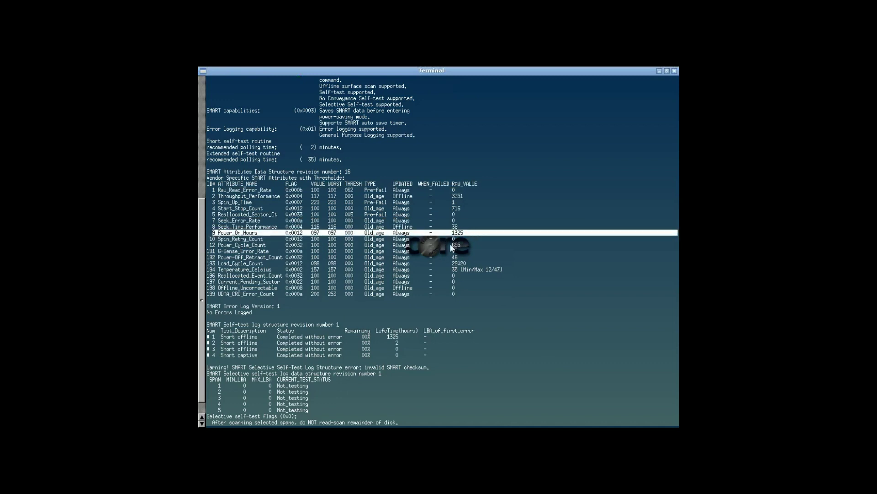
click(242, 242)
drag(229, 250, 471, 253)
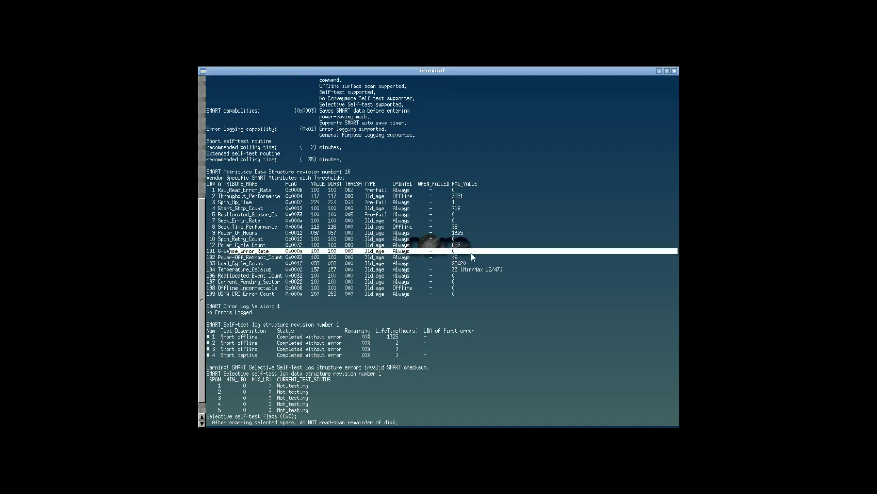
click(267, 263)
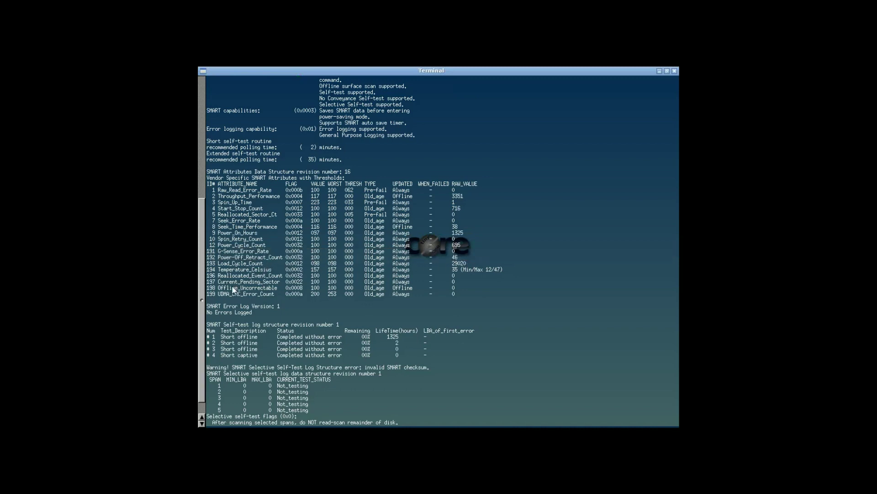
drag(211, 282, 460, 297)
click(269, 296)
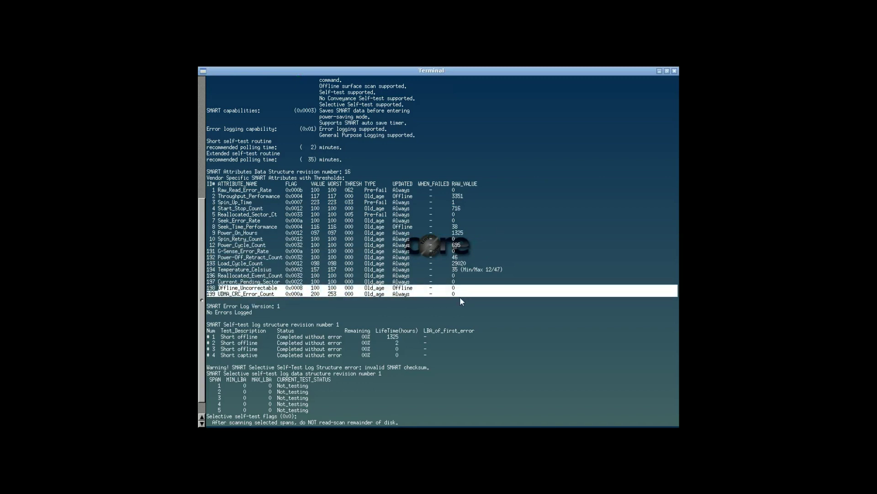
click(440, 311)
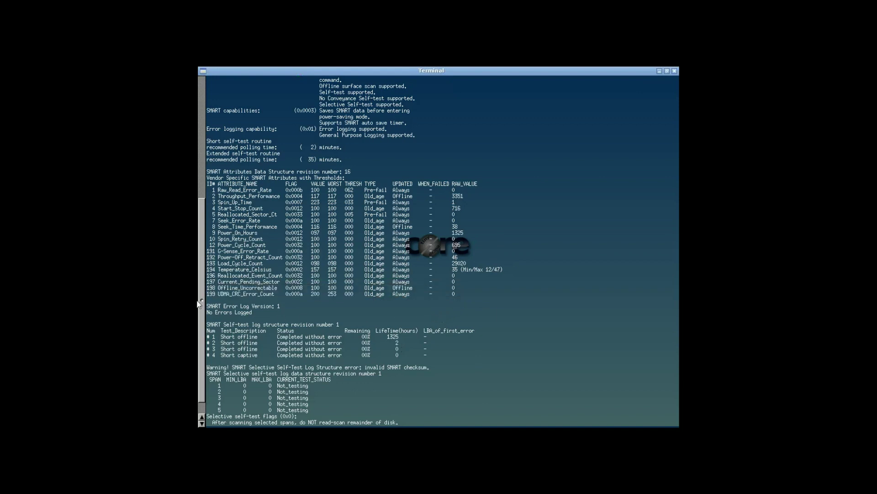
scroll(204, 334, down, 1)
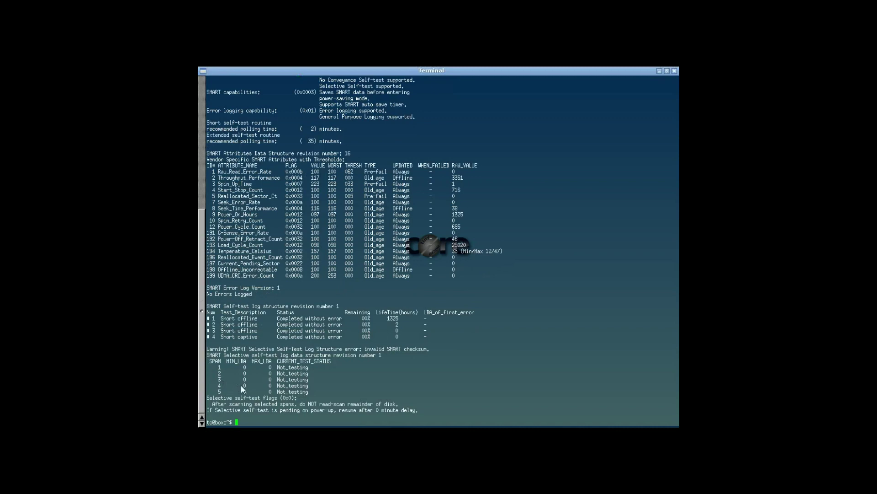
Step: Clear the terminal and enter the beginning of a new command, "smartctl -d ata"
key(ctrl+l)
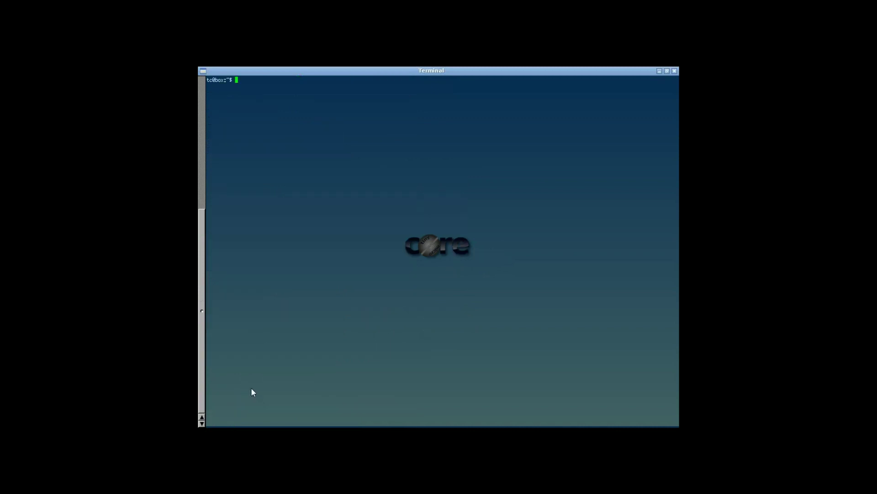
text(smartctl -d ata)
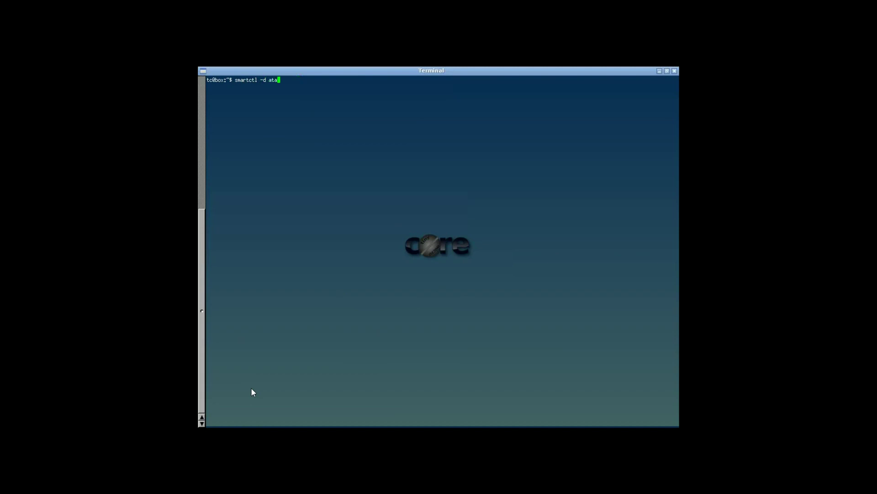